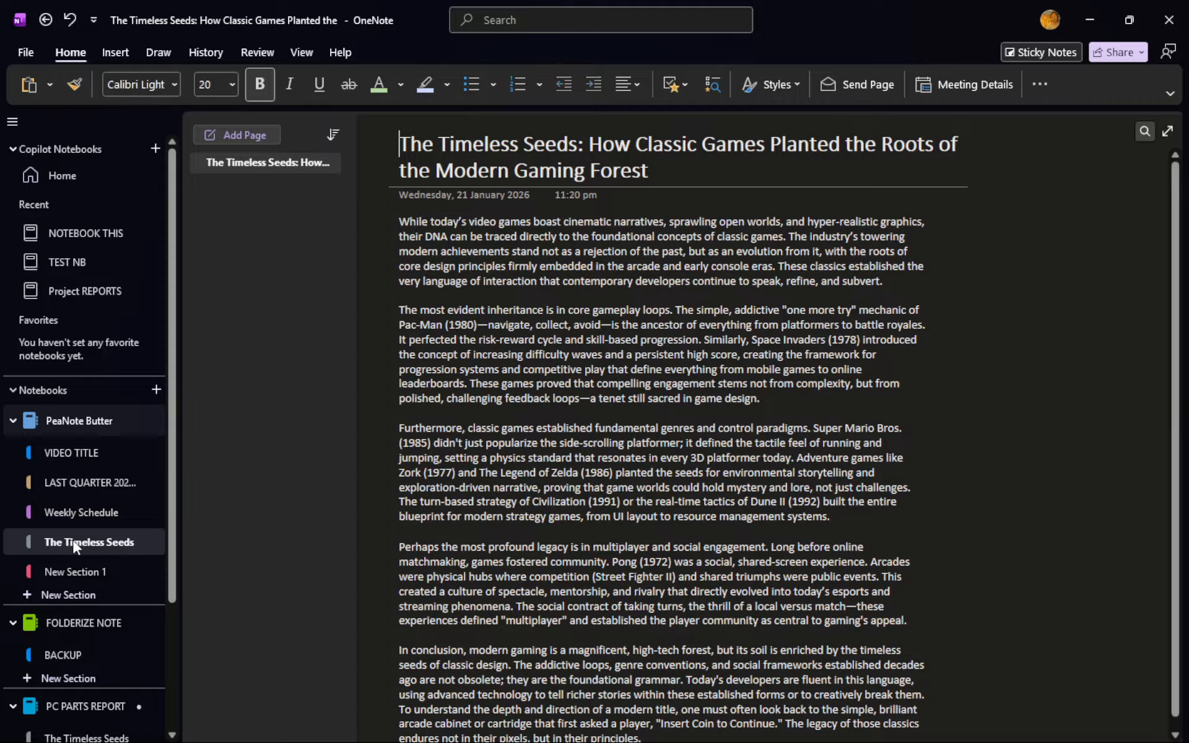
# Open the Weekly Schedule section of the PeaNote Butter notebook on the Updated PCP Prices page
pyautogui.click(74, 514)
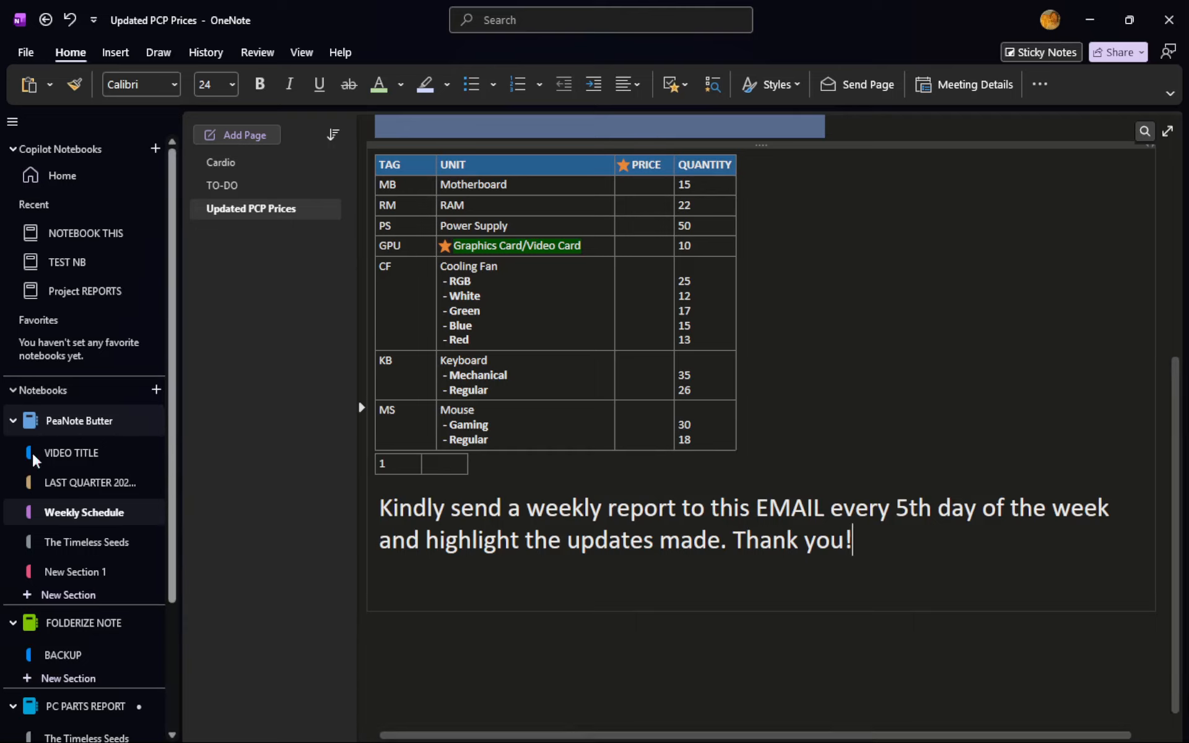
pyautogui.click(62, 452)
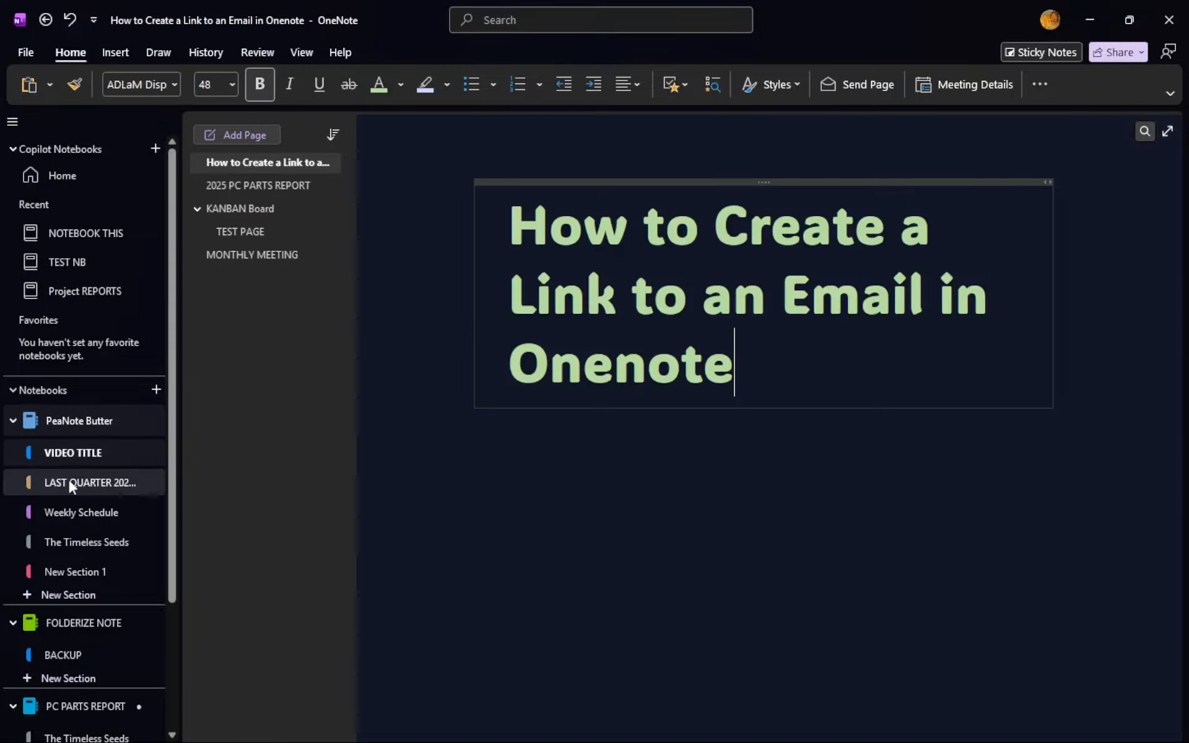
pyautogui.click(72, 482)
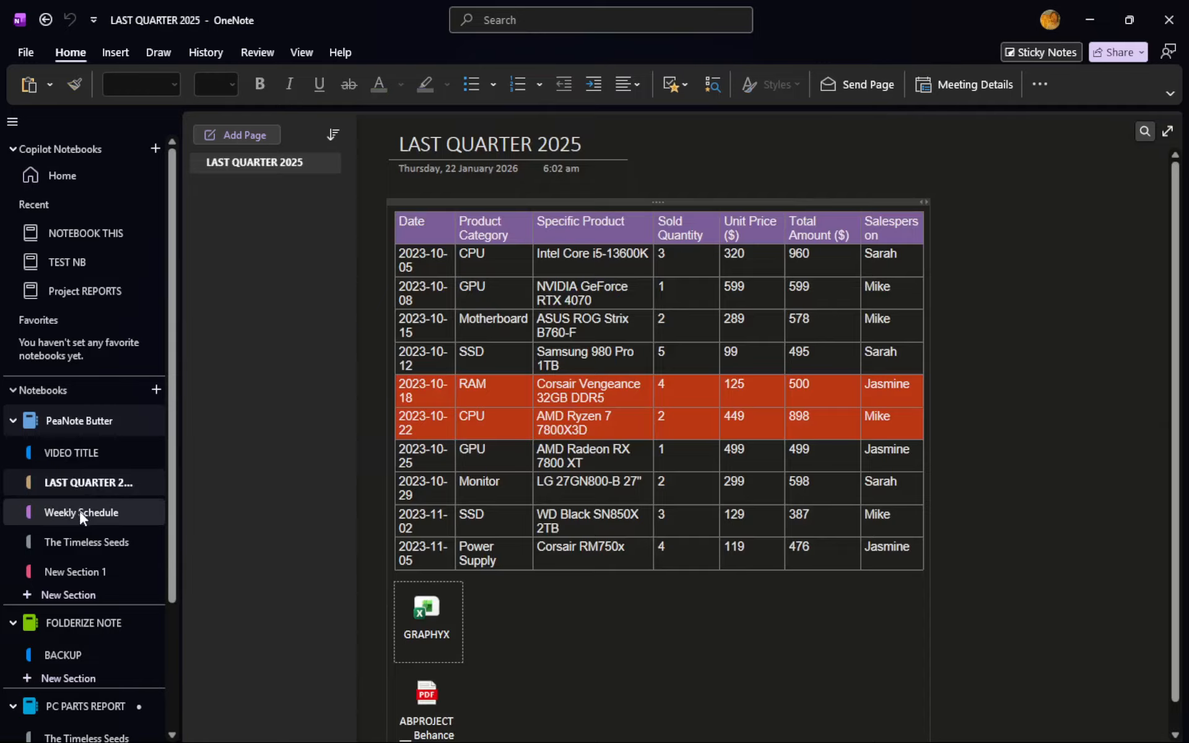
pyautogui.click(80, 513)
pyautogui.click(85, 485)
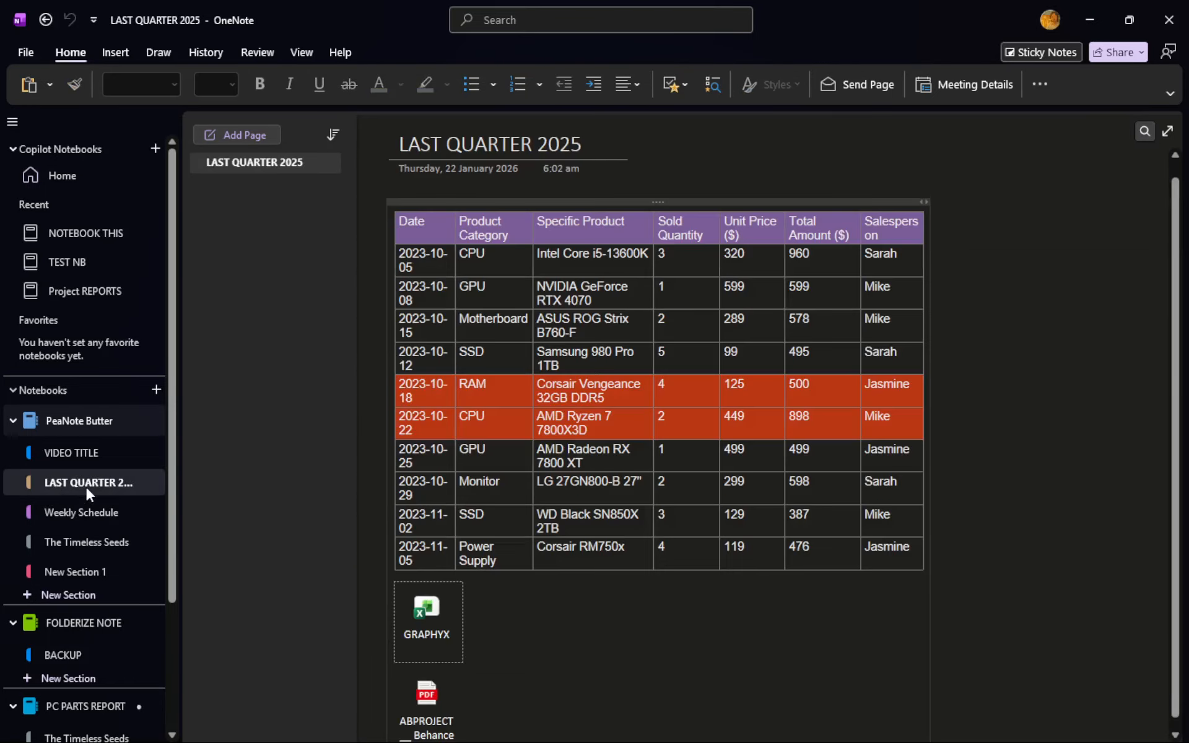
pyautogui.click(76, 511)
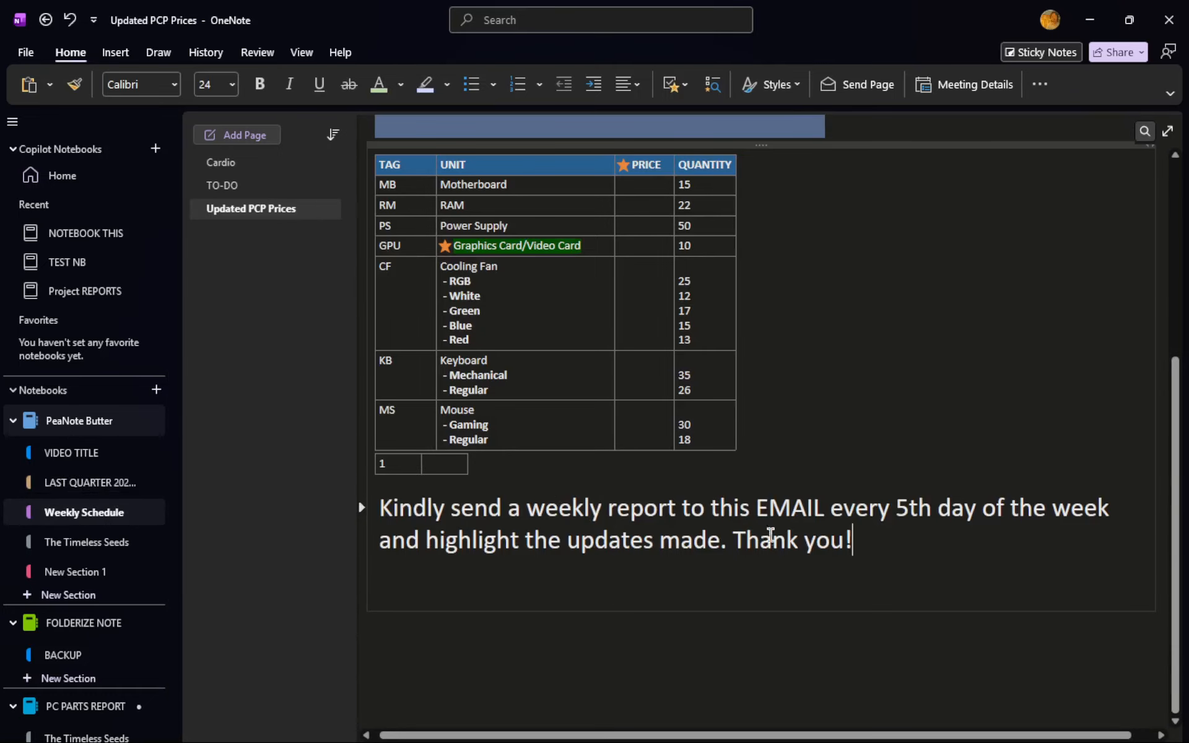
# Start a link on the word EMAIL in the sentence below the table and enter a placeholder mailto: address
pyautogui.moveTo(757, 508); pyautogui.dragTo(828, 509)
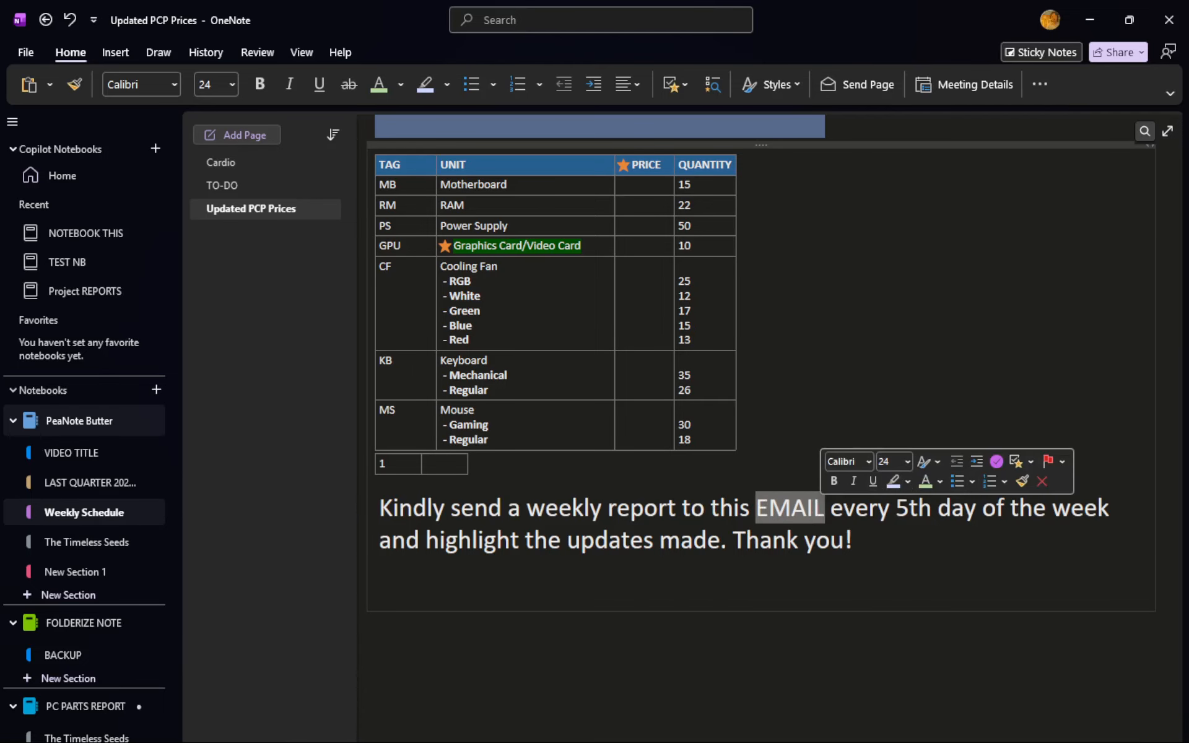
pyautogui.hotkey('ctrl', 'k')
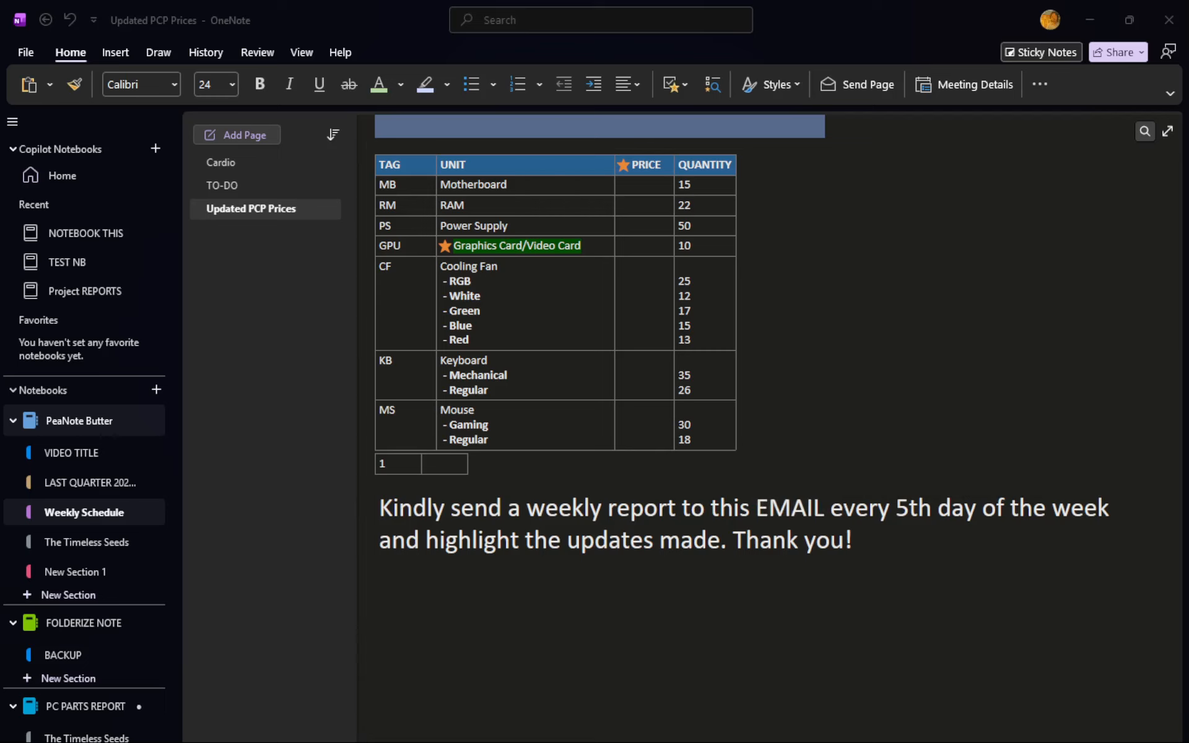
pyautogui.click(791, 509)
pyautogui.moveTo(755, 510); pyautogui.dragTo(824, 512)
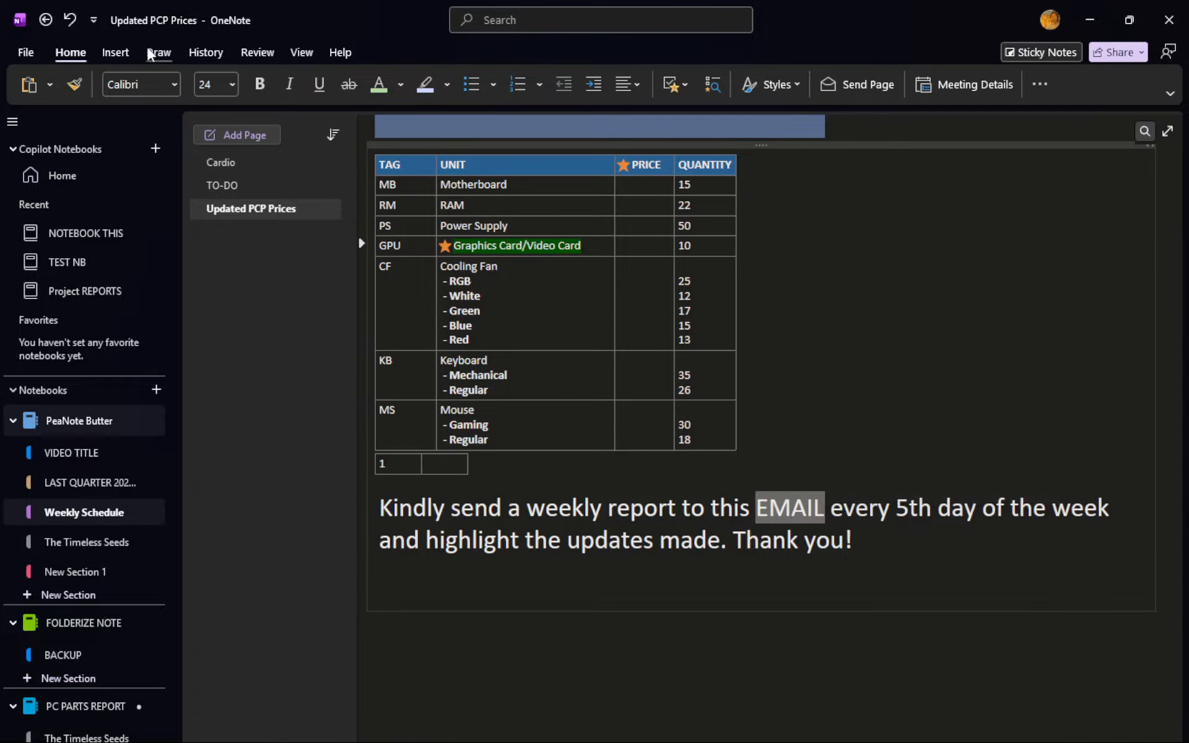
pyautogui.click(114, 53)
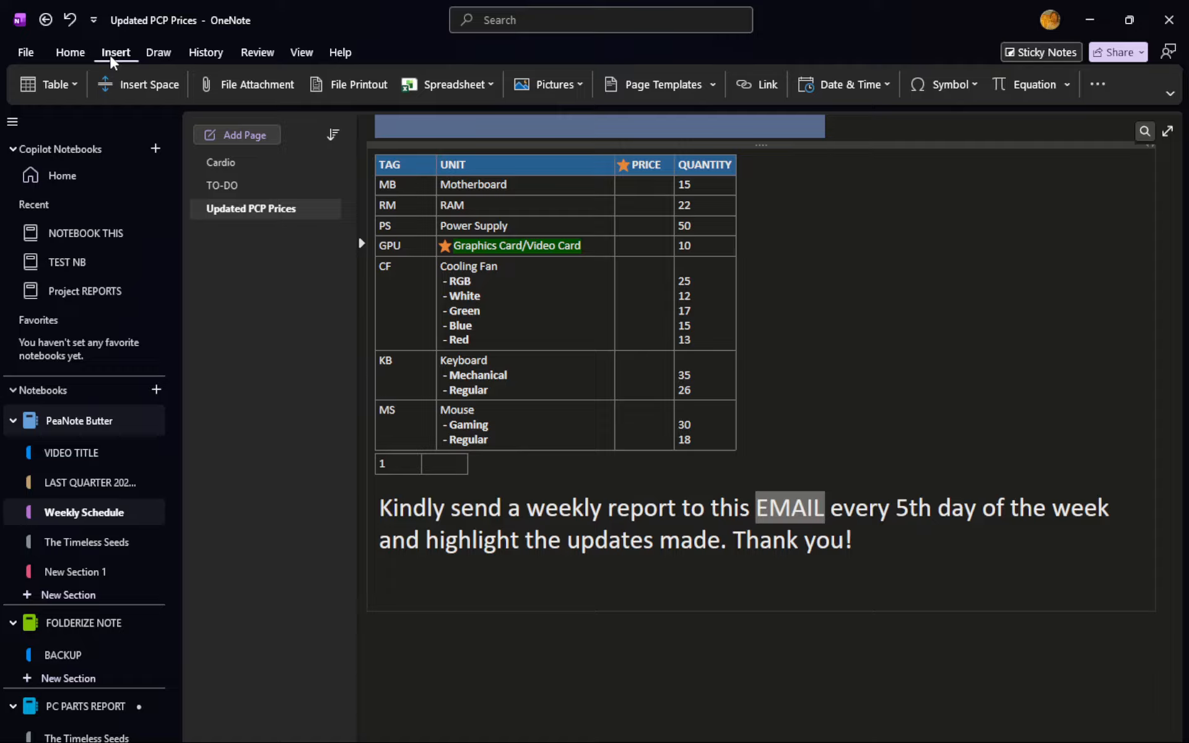
pyautogui.click(768, 93)
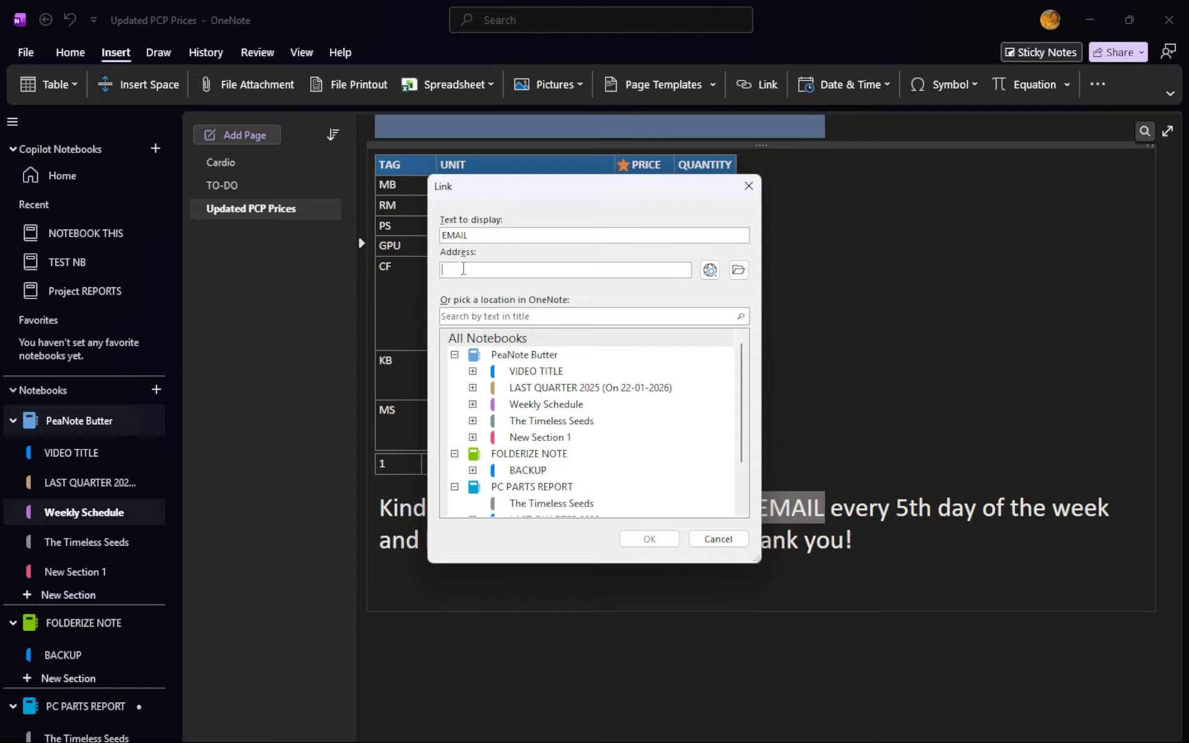
pyautogui.hotkey('ctrl', 'v')
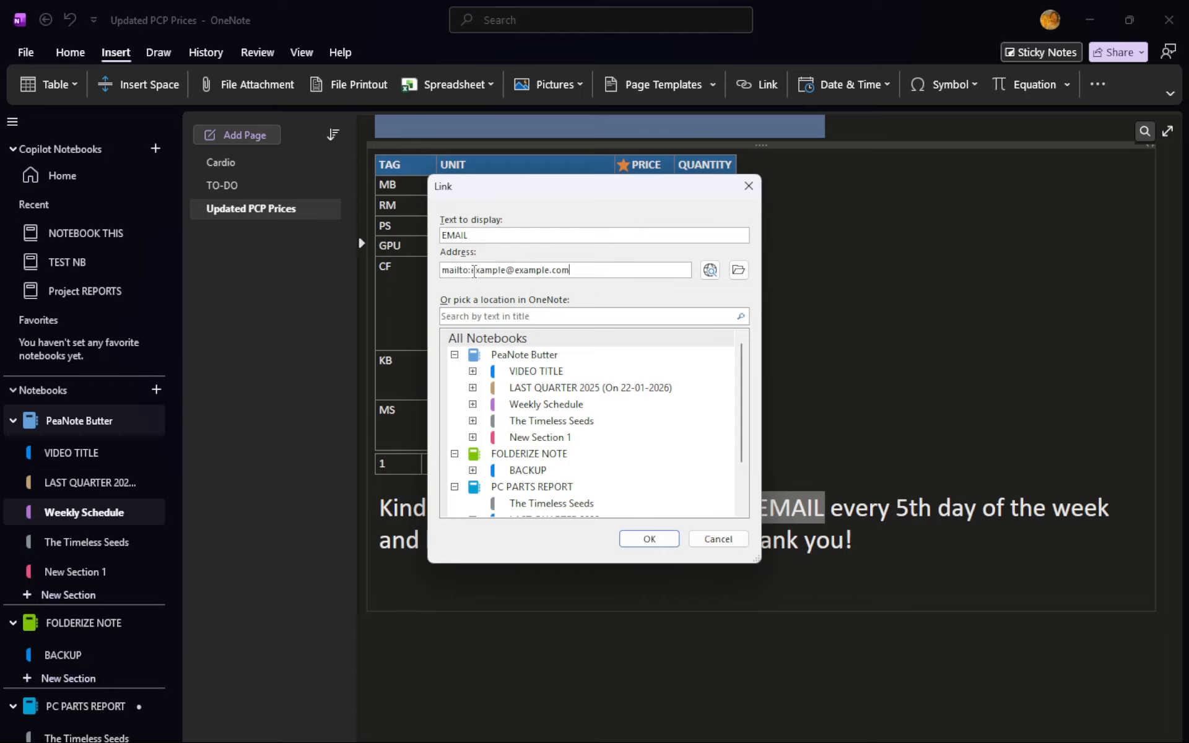
# Replace the placeholder after "mailto:" with the recipient's e-mail address and apply the link to EMAIL
pyautogui.moveTo(471, 270); pyautogui.dragTo(570, 271)
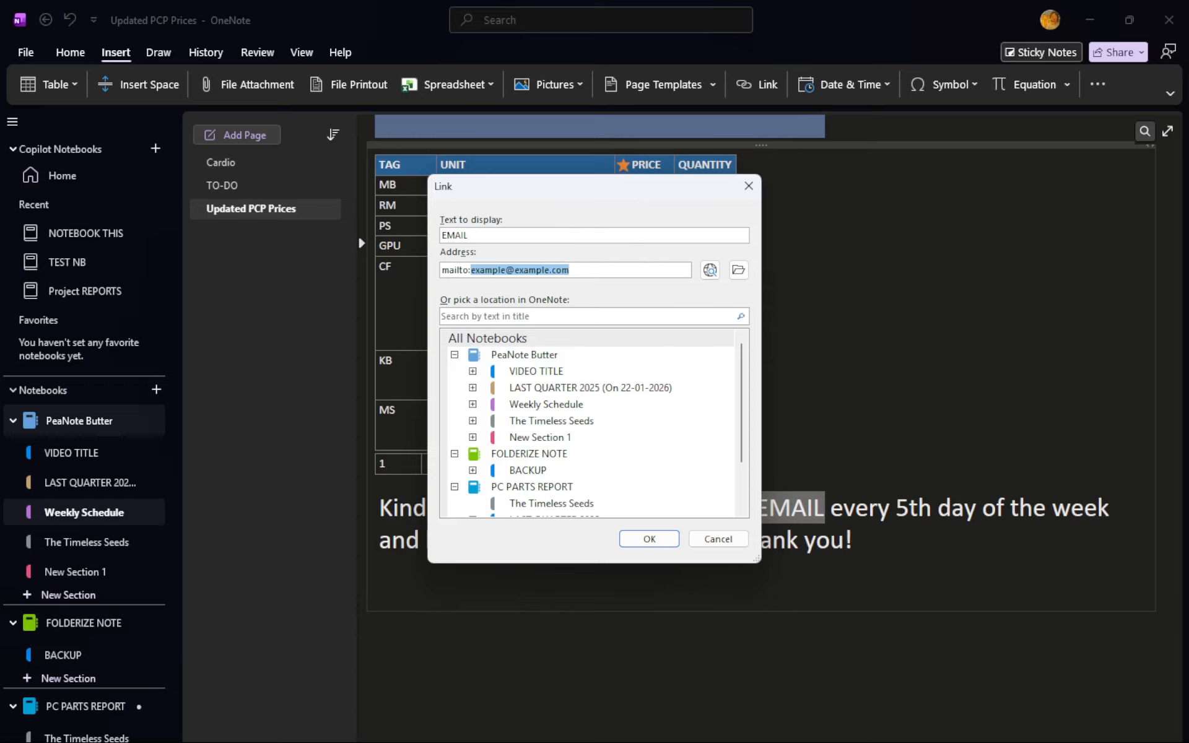
pyautogui.hotkey('alt', 'Tab')
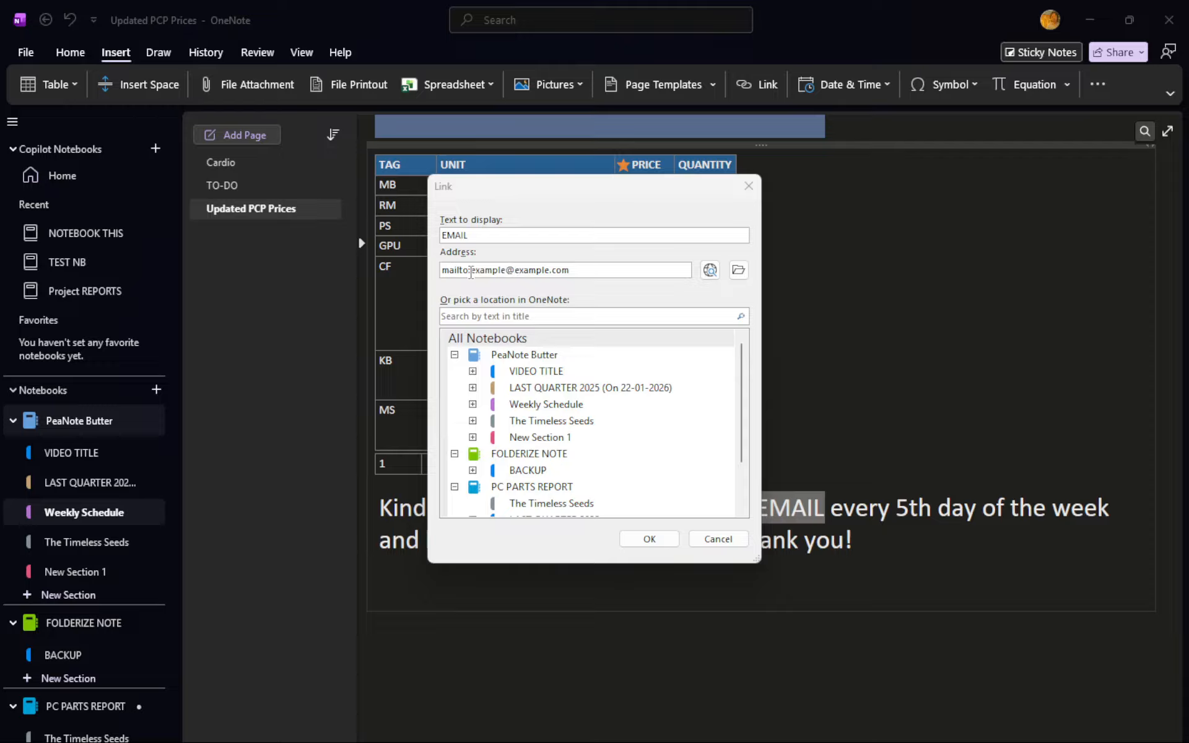
pyautogui.doubleClick(472, 270)
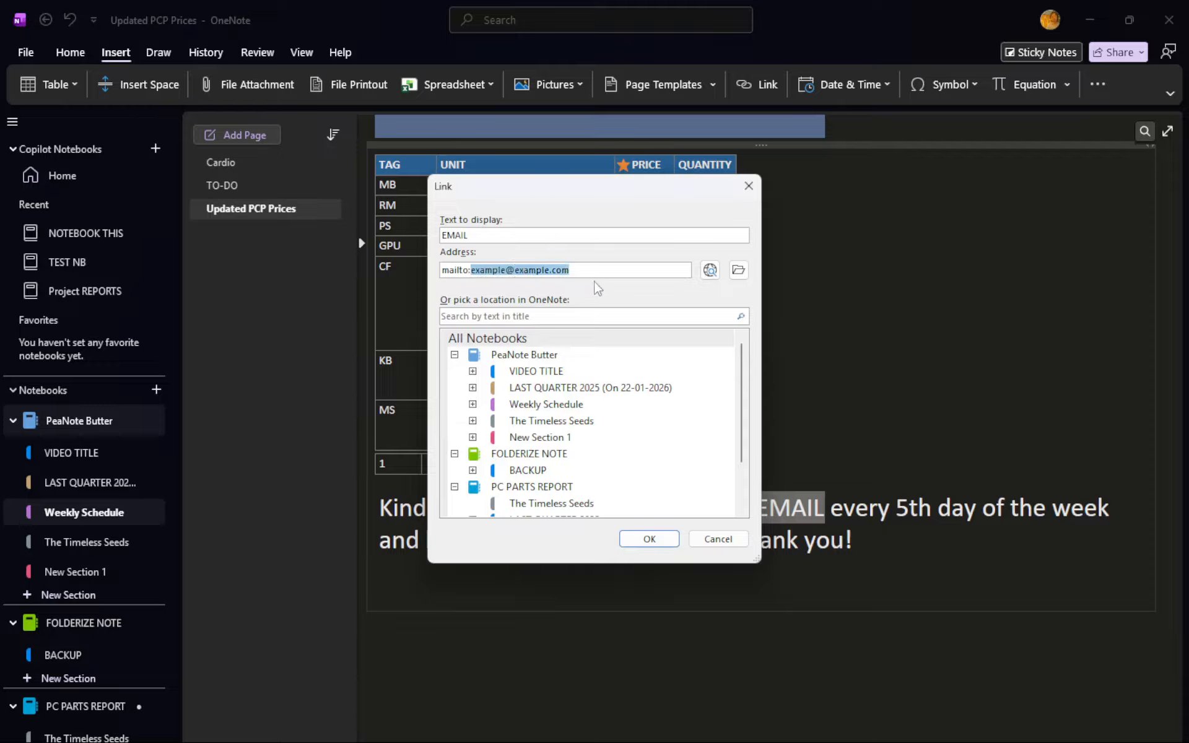
pyautogui.hotkey('ctrl', 'v')
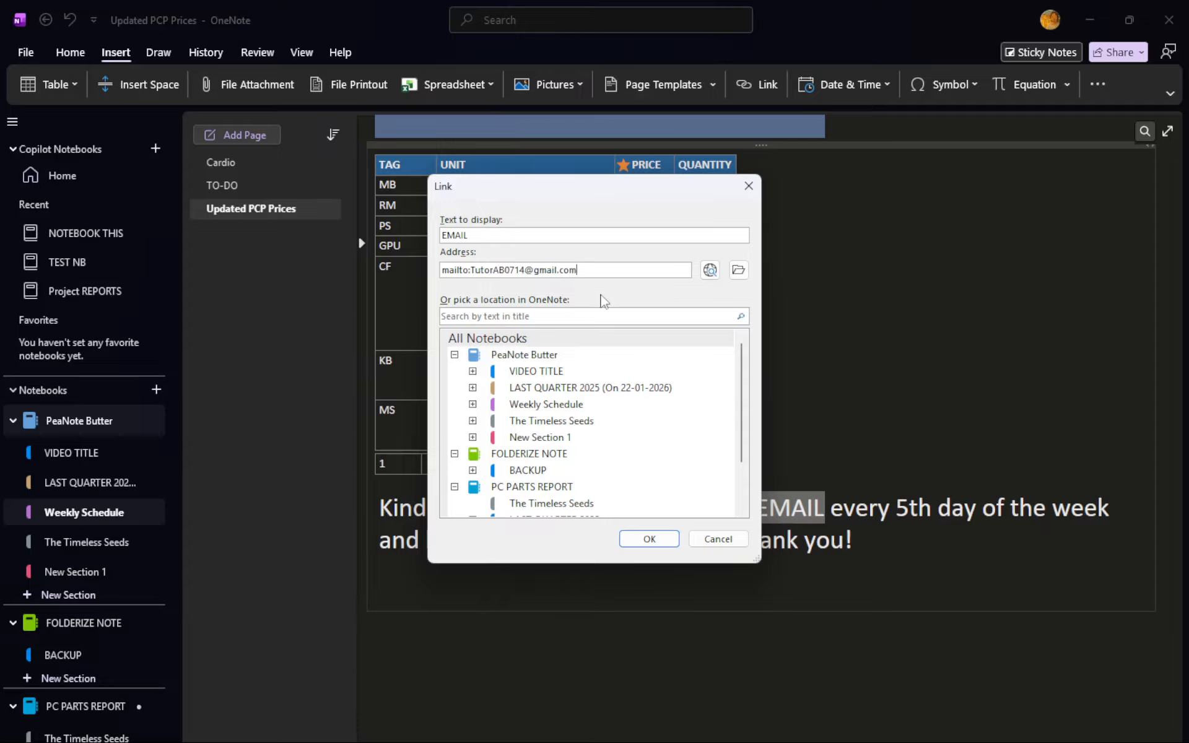
pyautogui.click(649, 539)
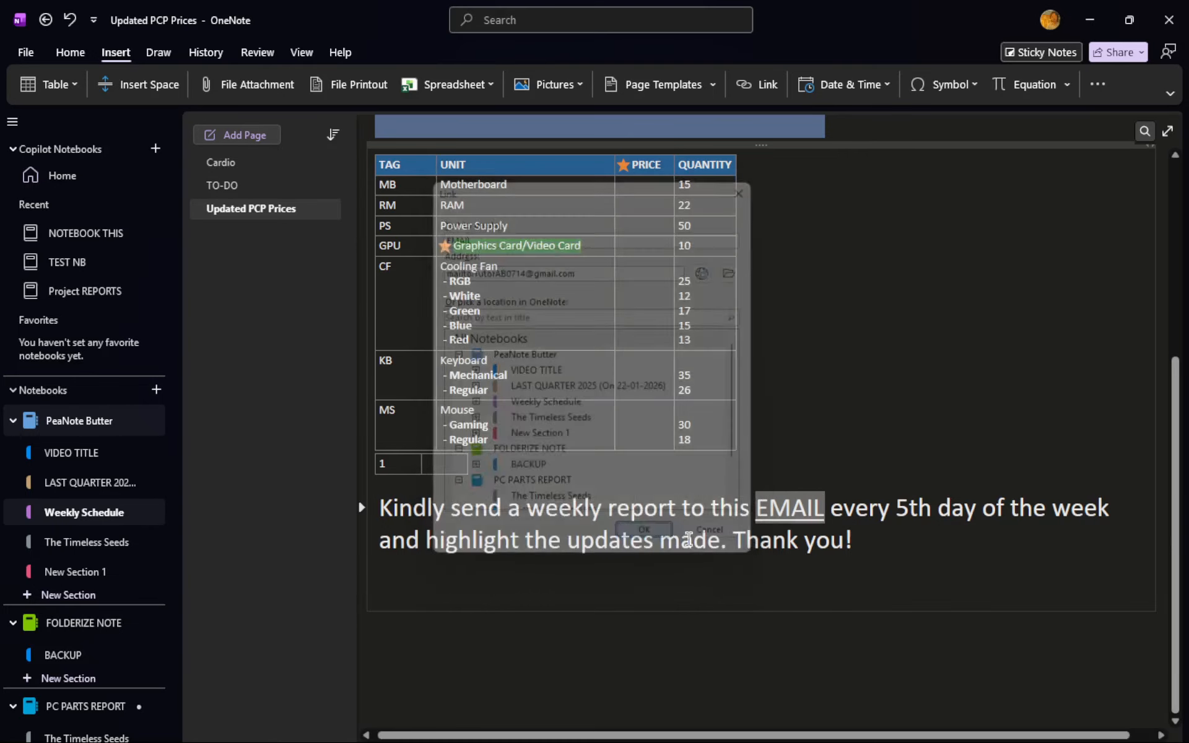
pyautogui.click(894, 536)
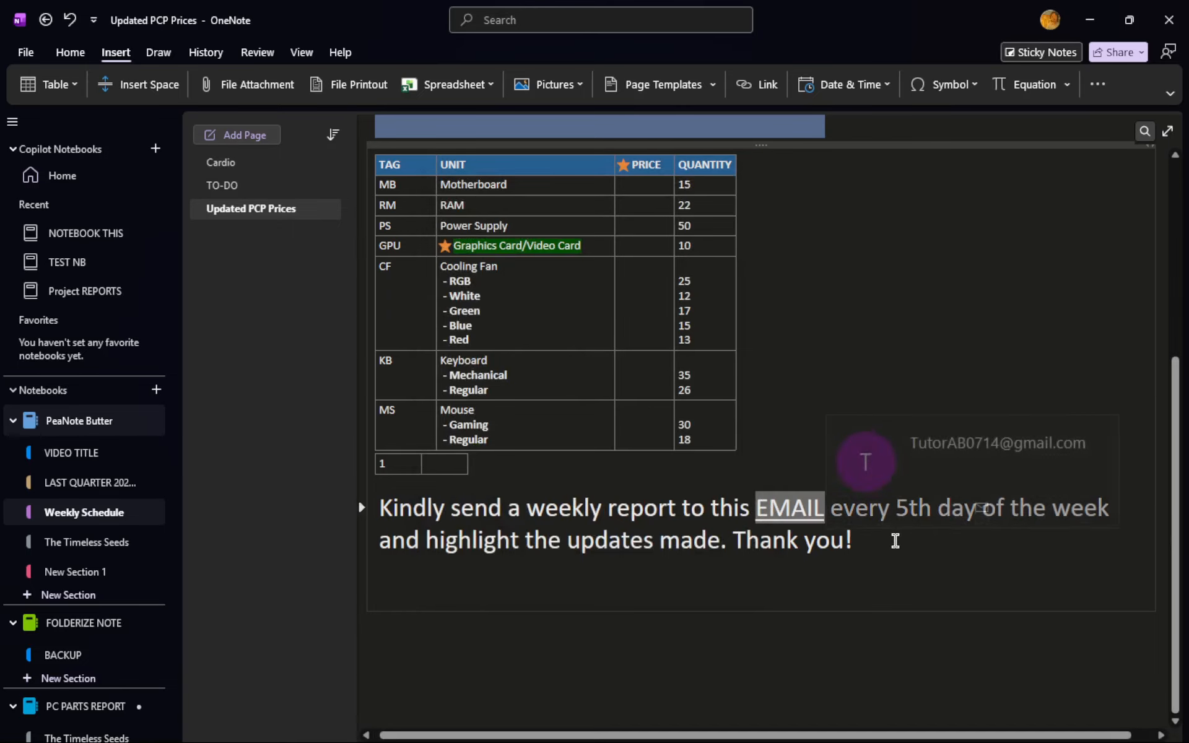
pyautogui.click(661, 524)
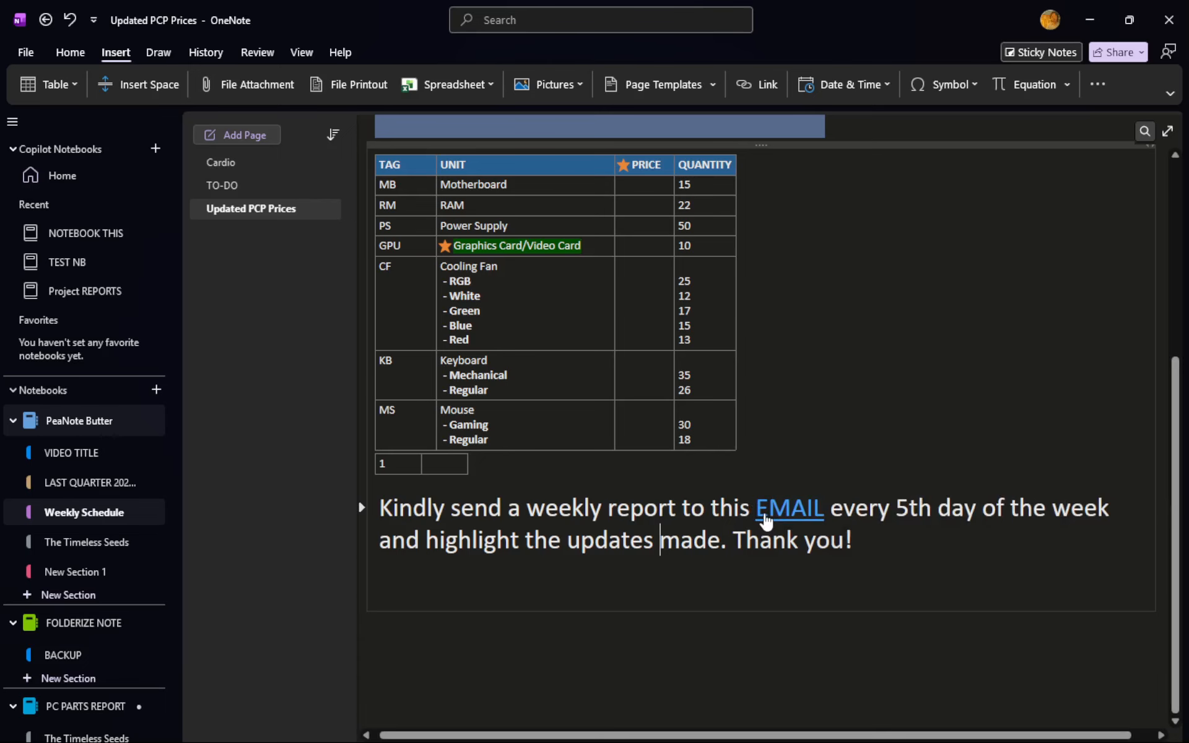
# Examine the EMAIL link's contact card and its additional options, and start an e-mail from the card
pyautogui.moveTo(794, 523)
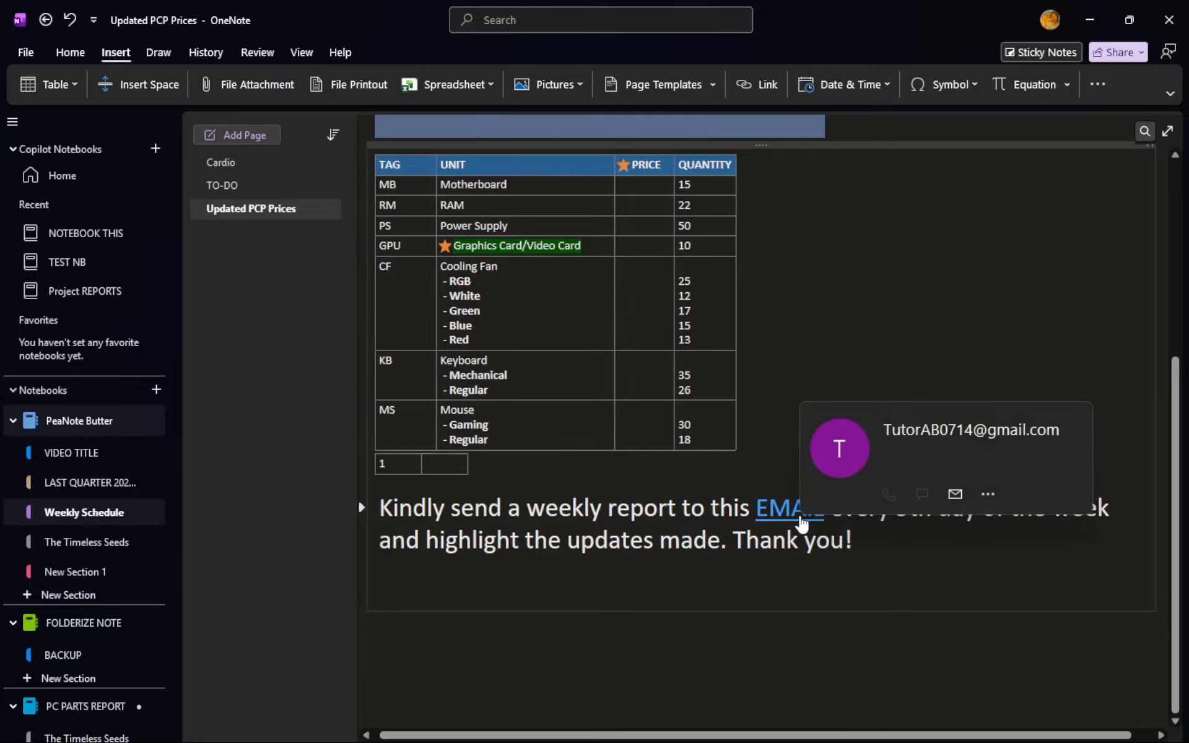
pyautogui.click(988, 494)
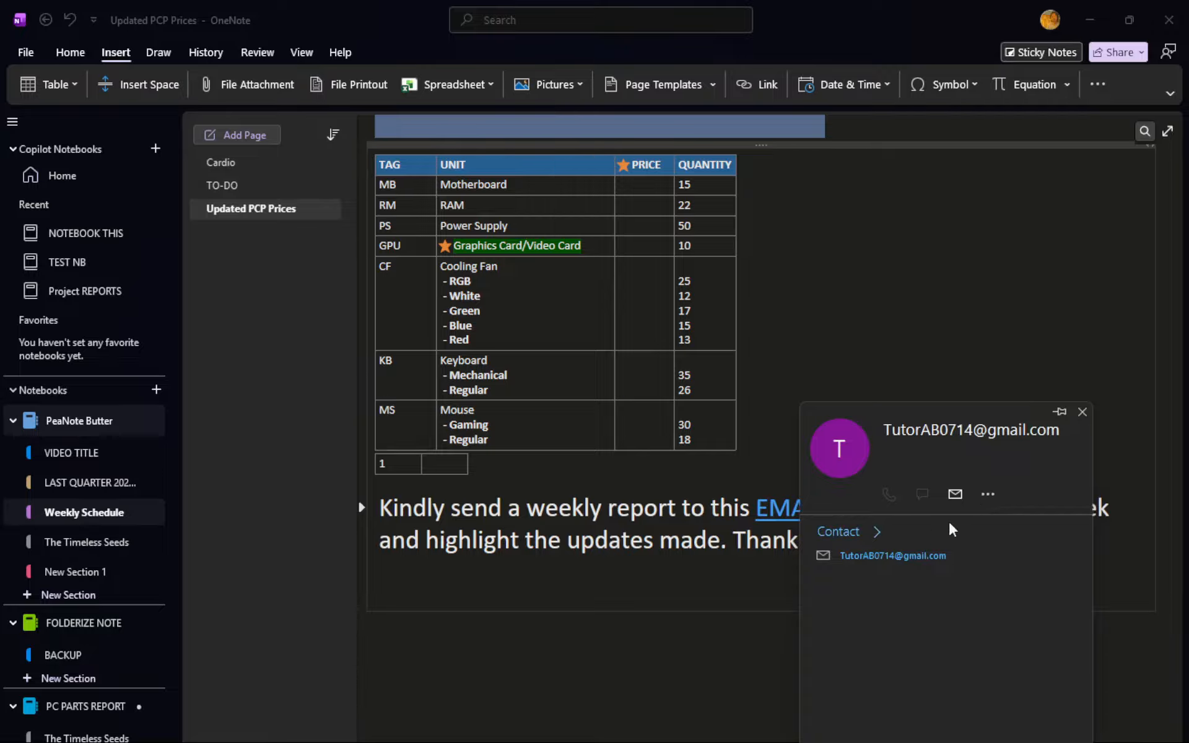
pyautogui.click(988, 494)
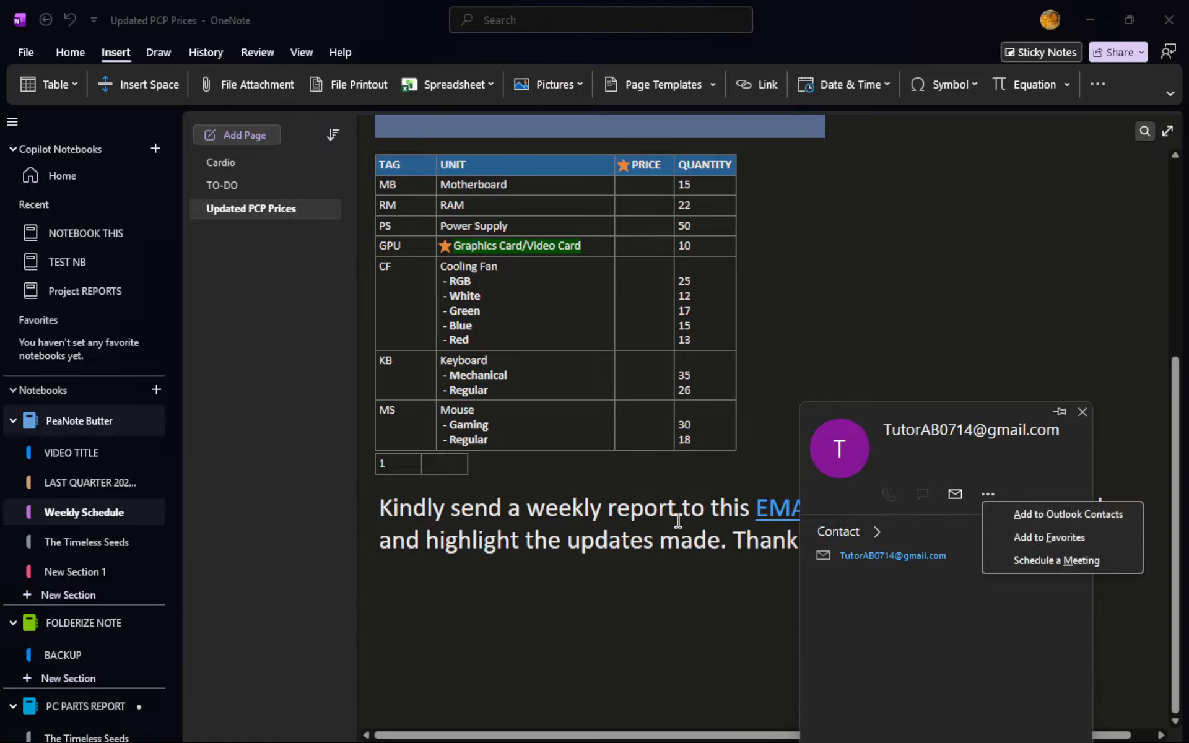
pyautogui.click(645, 514)
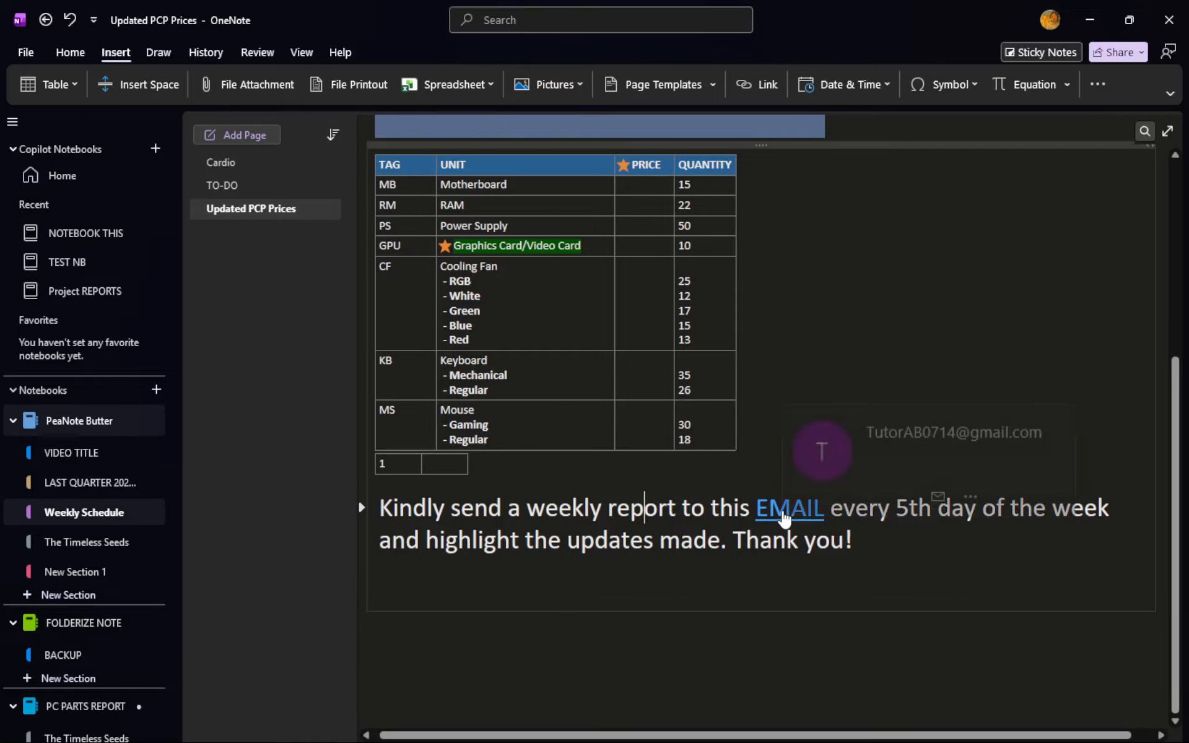
pyautogui.click(936, 491)
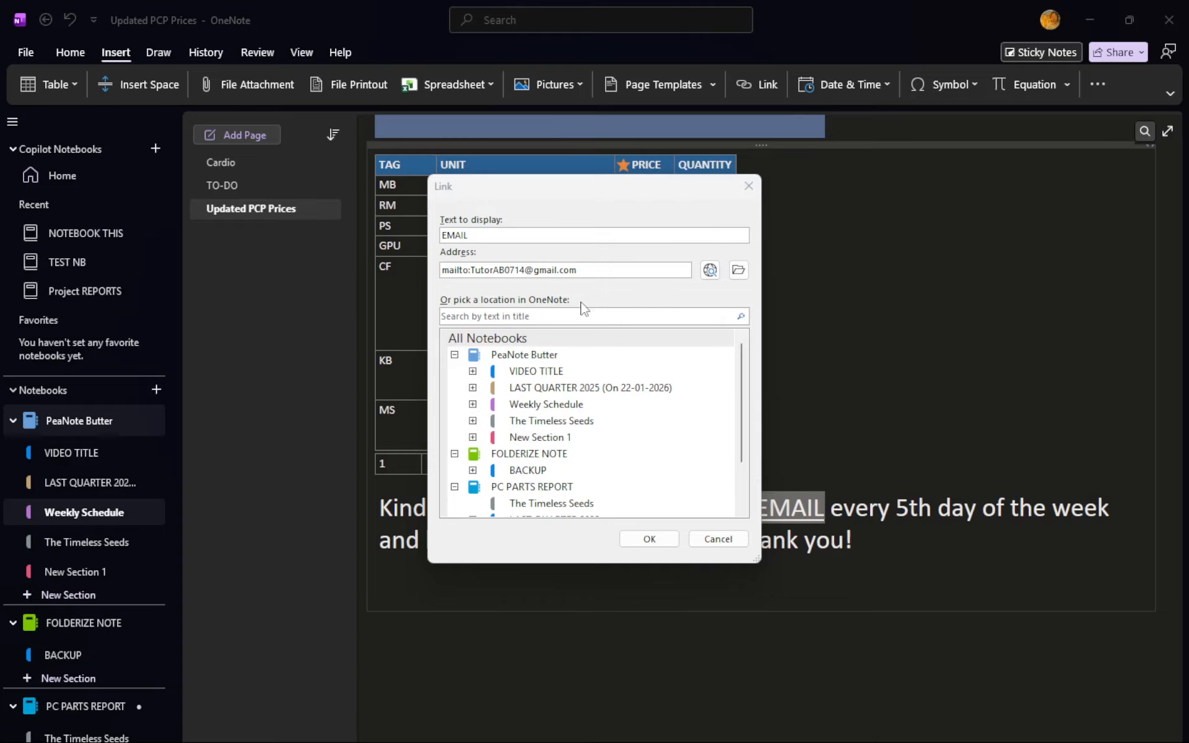
# Try to append a mailto template with "subject=Meeting%20Notes&body=Hello," to the EMAIL link's address
pyautogui.doubleClick(611, 272)
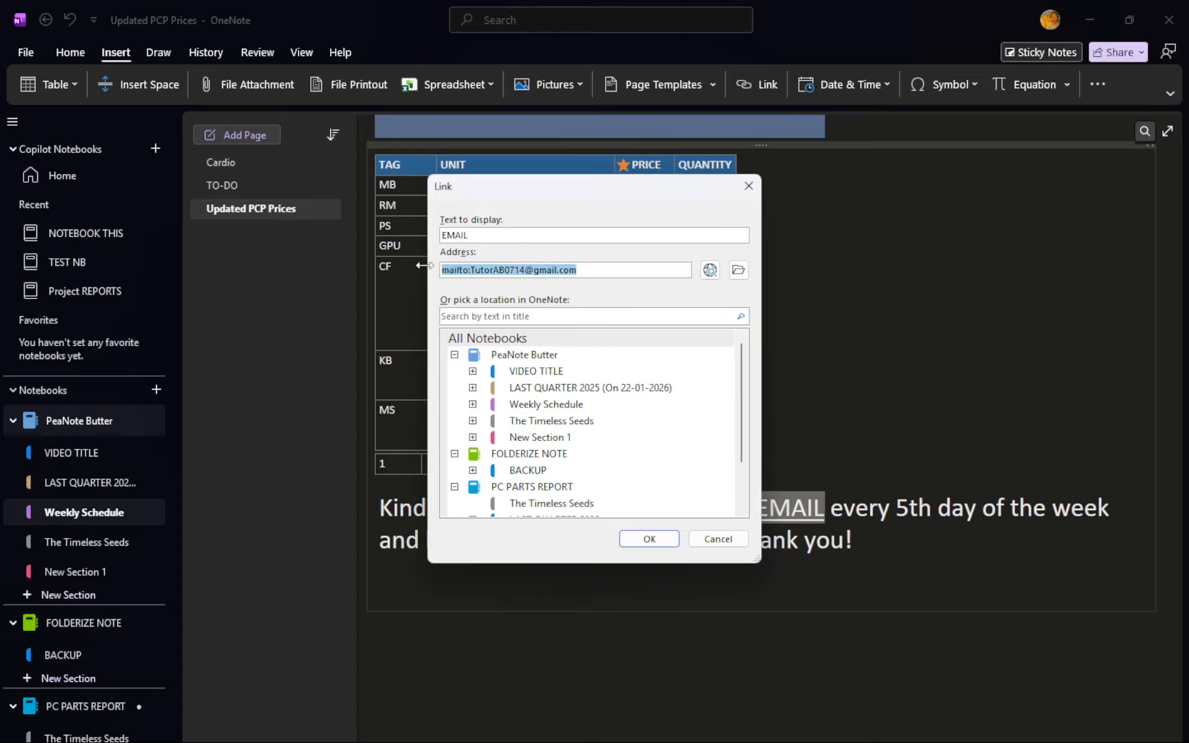
pyautogui.click(608, 270)
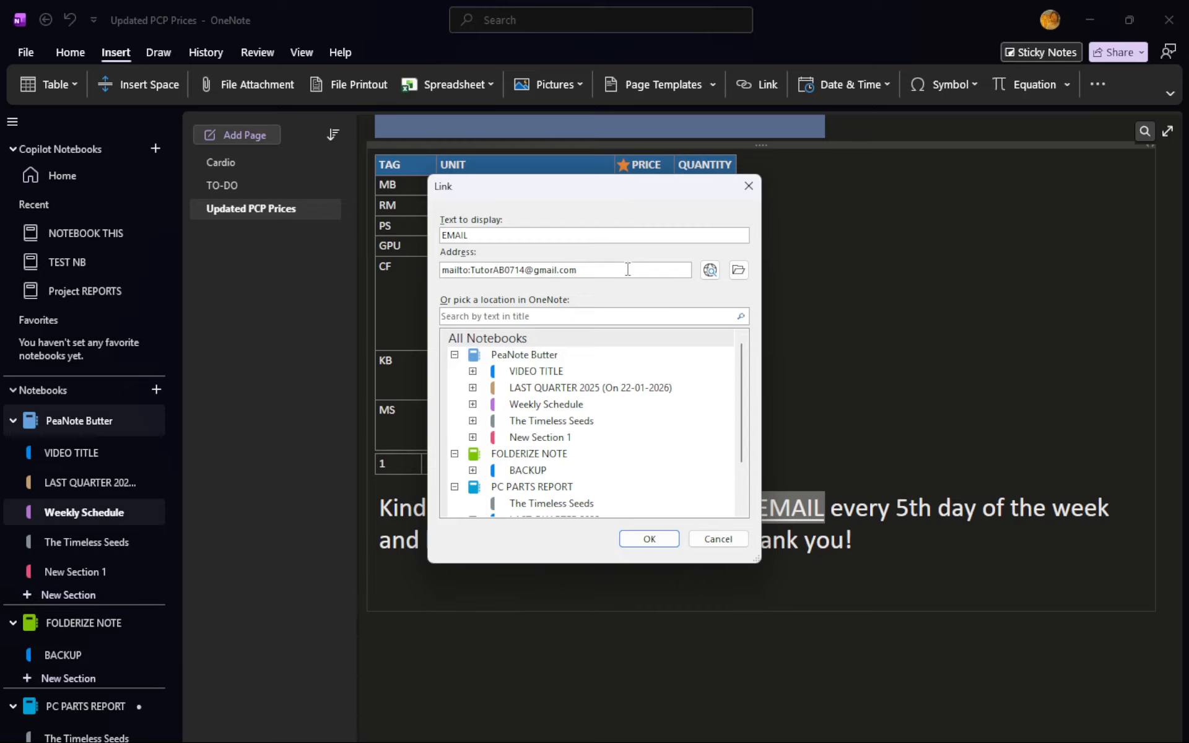
pyautogui.hotkey('ctrl', 'v')
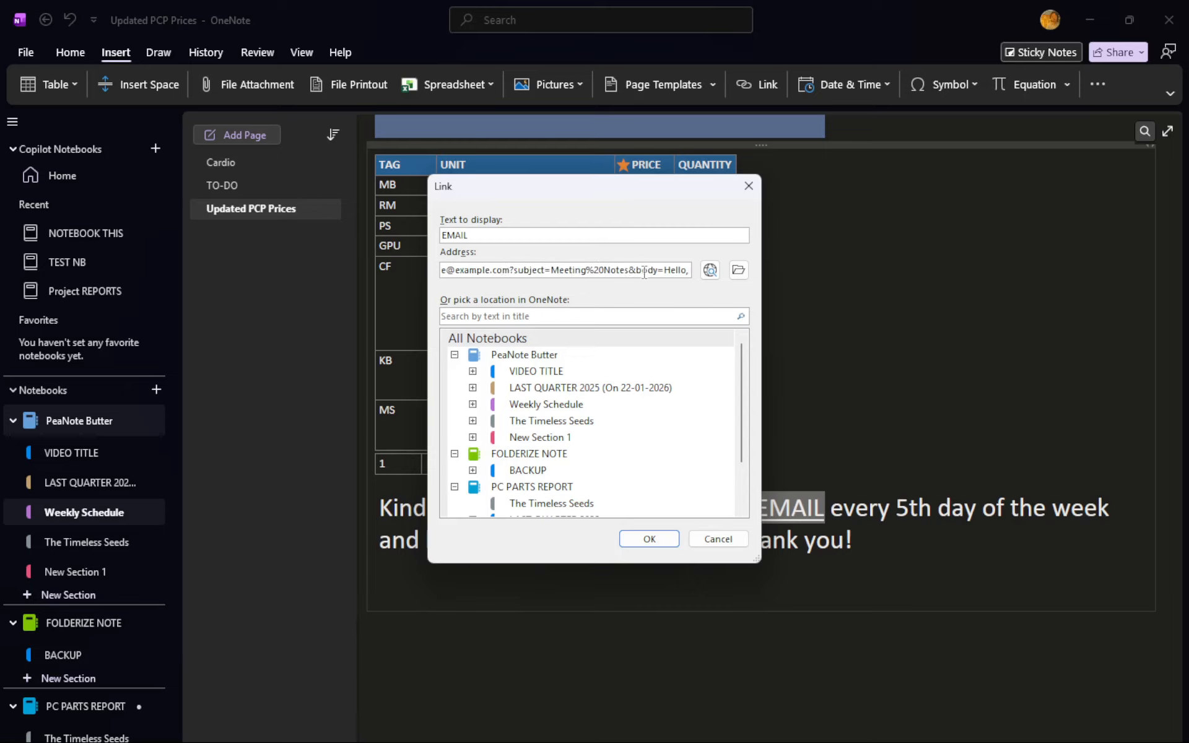
pyautogui.press('BackSpace')
pyautogui.write(',')
# Try to remove the duplicate mailto address between the recipient's address and the subject parameter, and cancel the link edit
pyautogui.press('Left')
pyautogui.press('Left')
pyautogui.press('Left')
pyautogui.press('Left')
pyautogui.press('Left')
pyautogui.press('Left')
pyautogui.press('Left')
pyautogui.press('Left')
pyautogui.hotkey('alt', 'Tab')
pyautogui.hotkey('alt', 'Tab')
pyautogui.press('BackSpace')
pyautogui.press('BackSpace')
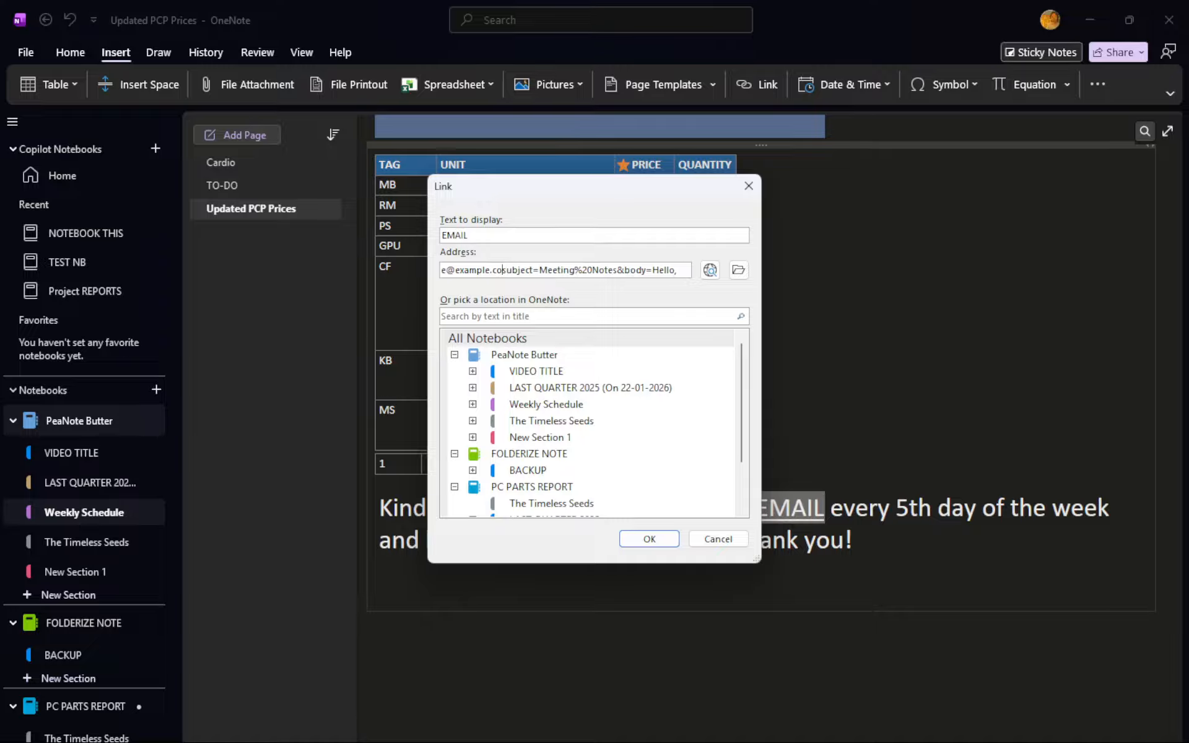
pyautogui.press('BackSpace')
pyautogui.press('BackSpace')
pyautogui.press('BackSpace')
pyautogui.press('BackSpace')
pyautogui.press('BackSpace')
pyautogui.press('BackSpace')
pyautogui.press('BackSpace')
pyautogui.press('BackSpace')
pyautogui.press('BackSpace')
pyautogui.press('BackSpace')
pyautogui.press('BackSpace')
pyautogui.press('BackSpace')
pyautogui.press('BackSpace')
pyautogui.press('BackSpace')
pyautogui.press('BackSpace')
pyautogui.press('BackSpace')
pyautogui.press('BackSpace')
pyautogui.press('BackSpace')
pyautogui.press('BackSpace')
pyautogui.press('BackSpace')
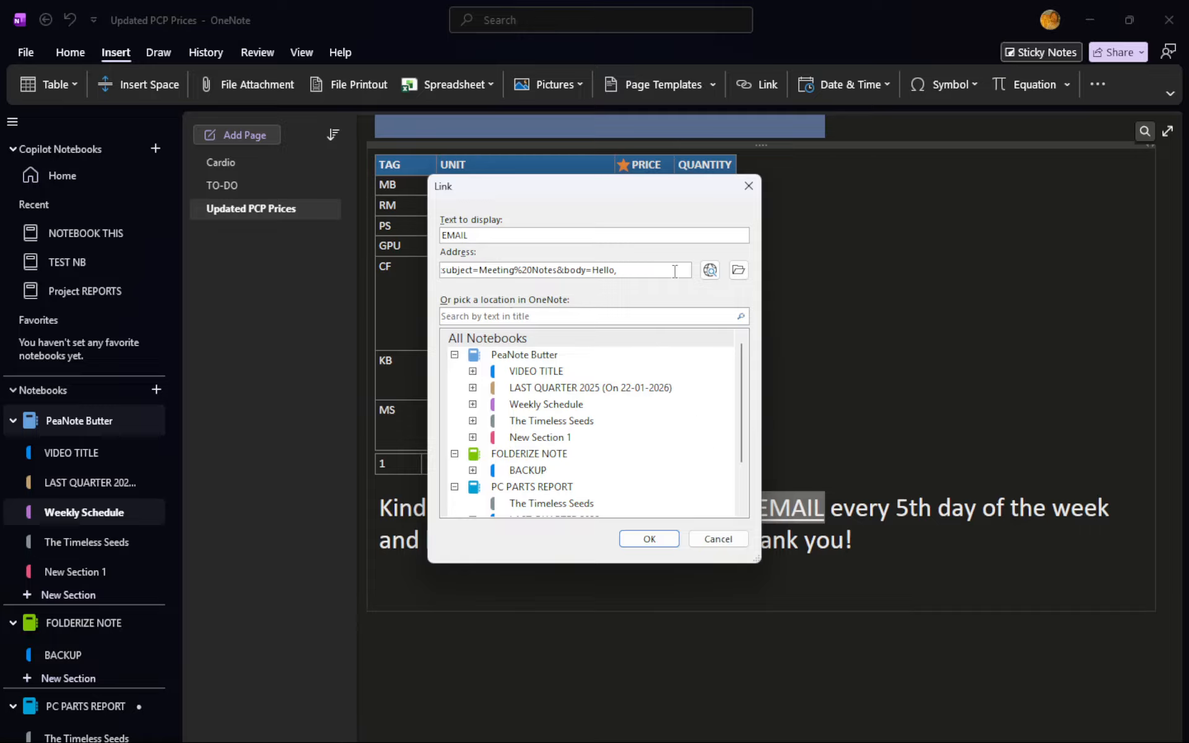
pyautogui.press('BackSpace')
pyautogui.press('Left')
pyautogui.press('Left')
pyautogui.press('Left')
pyautogui.press('Left')
pyautogui.press('Left')
pyautogui.press('Left')
pyautogui.press('Left')
pyautogui.press('Left')
pyautogui.press('Left')
pyautogui.press('Left')
pyautogui.press('Left')
pyautogui.press('Left')
pyautogui.press('Left')
pyautogui.press('Left')
pyautogui.press('Left')
pyautogui.press('Left')
pyautogui.press('Left')
pyautogui.press('Left')
pyautogui.press('Left')
pyautogui.press('Left')
pyautogui.press('Left')
pyautogui.press('Left')
pyautogui.press('Left')
pyautogui.press('Left')
pyautogui.press('Left')
pyautogui.press('Left')
pyautogui.press('Left')
pyautogui.press('Left')
pyautogui.press('Left')
pyautogui.press('Left')
pyautogui.press('Left')
pyautogui.press('Left')
pyautogui.press('Left')
pyautogui.press('Left')
pyautogui.press('Left')
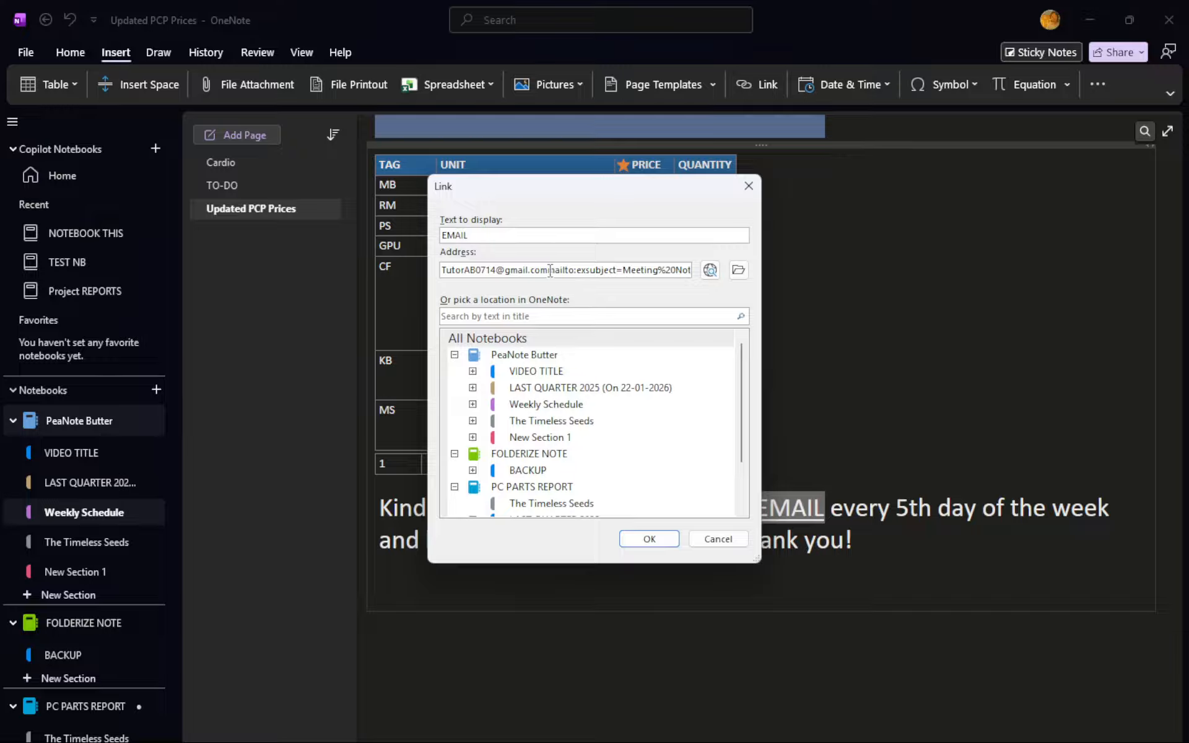
pyautogui.moveTo(550, 270); pyautogui.dragTo(581, 270)
pyautogui.press('BackSpace')
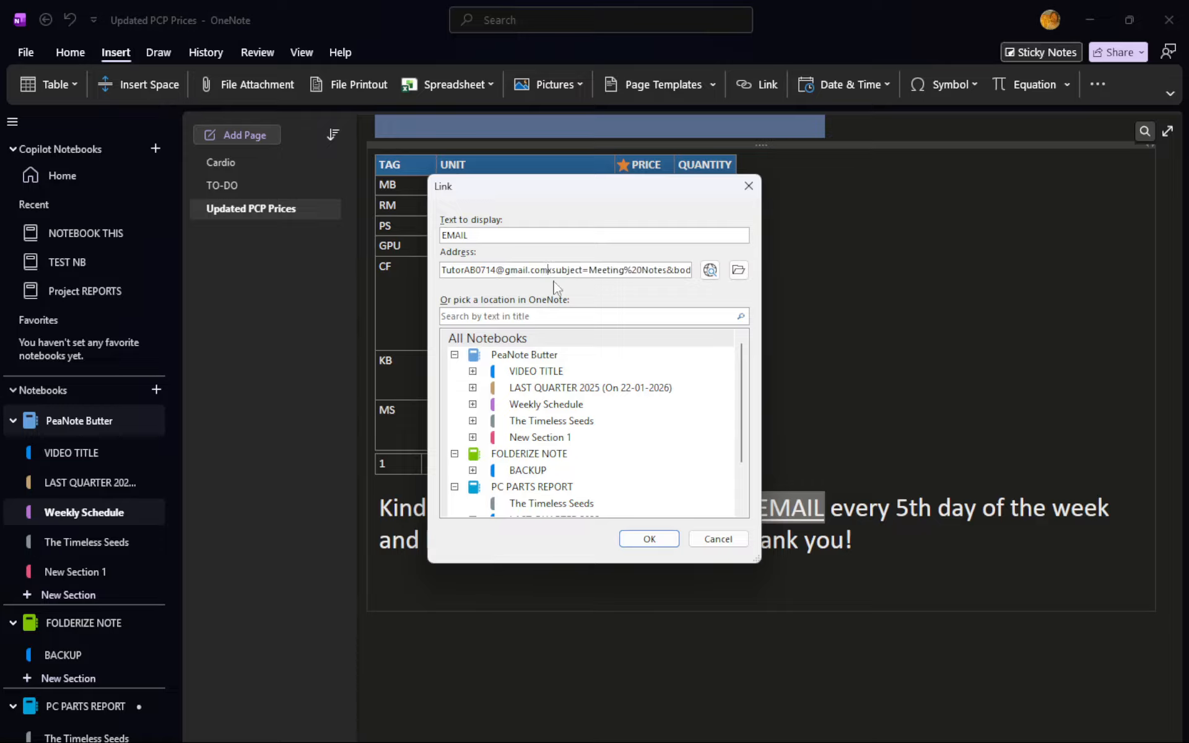
pyautogui.click(716, 539)
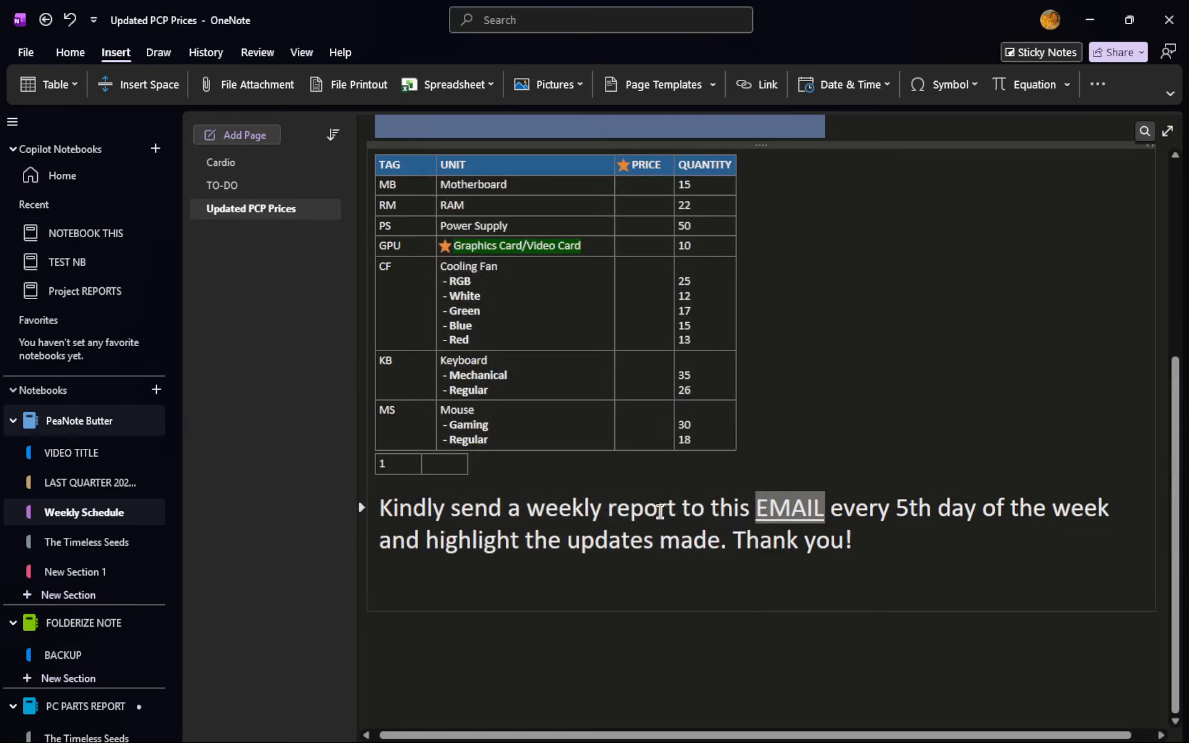
# Deselect the word EMAIL and display its link's contact card
pyautogui.click(661, 512)
pyautogui.moveTo(784, 513)
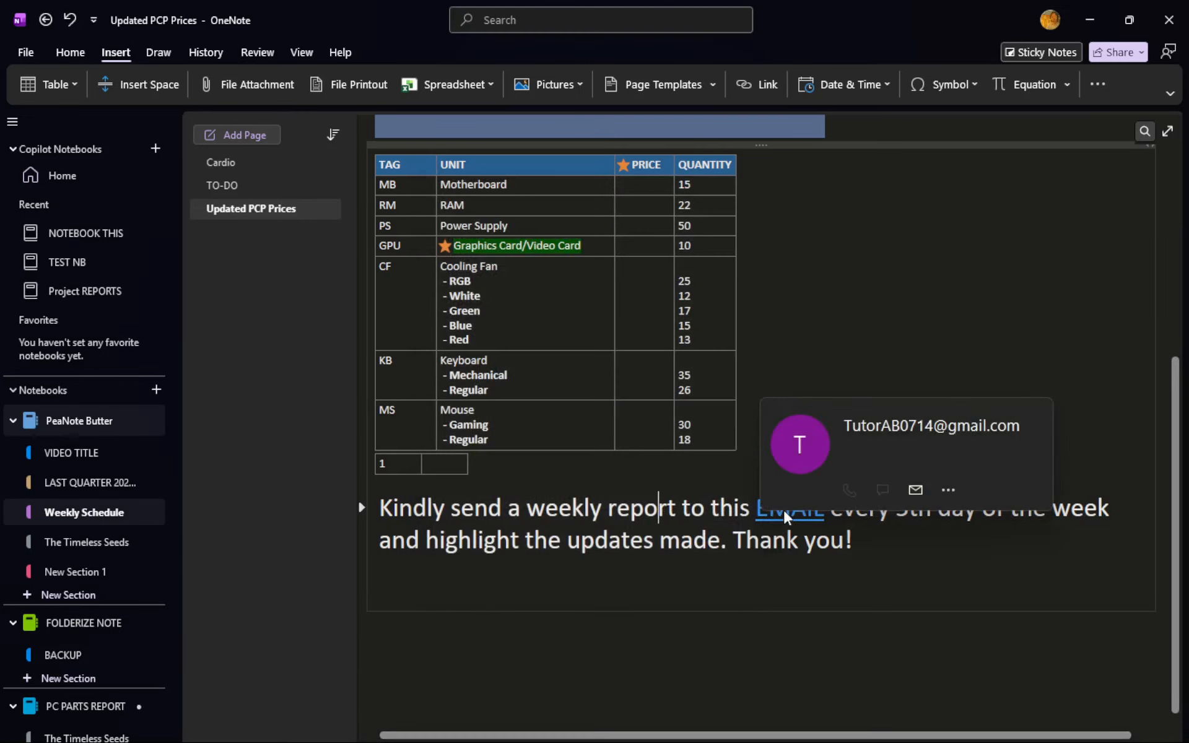